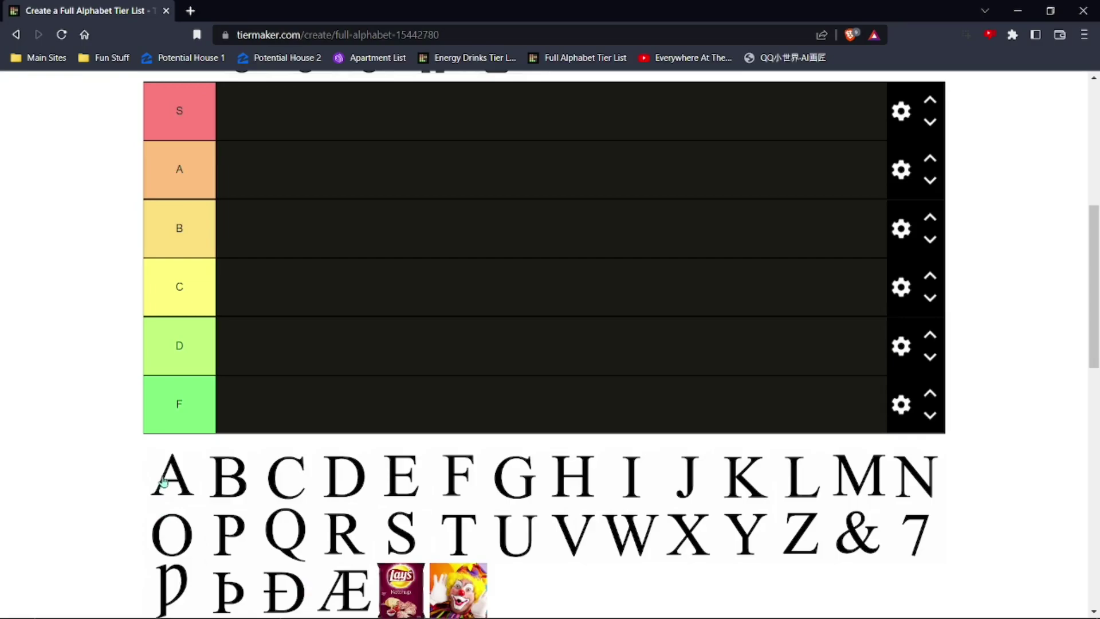
Rank the letters A to E: B and E in tier S, A in tier A, D in tier B, C in tier C.
drag(163, 481, 257, 173)
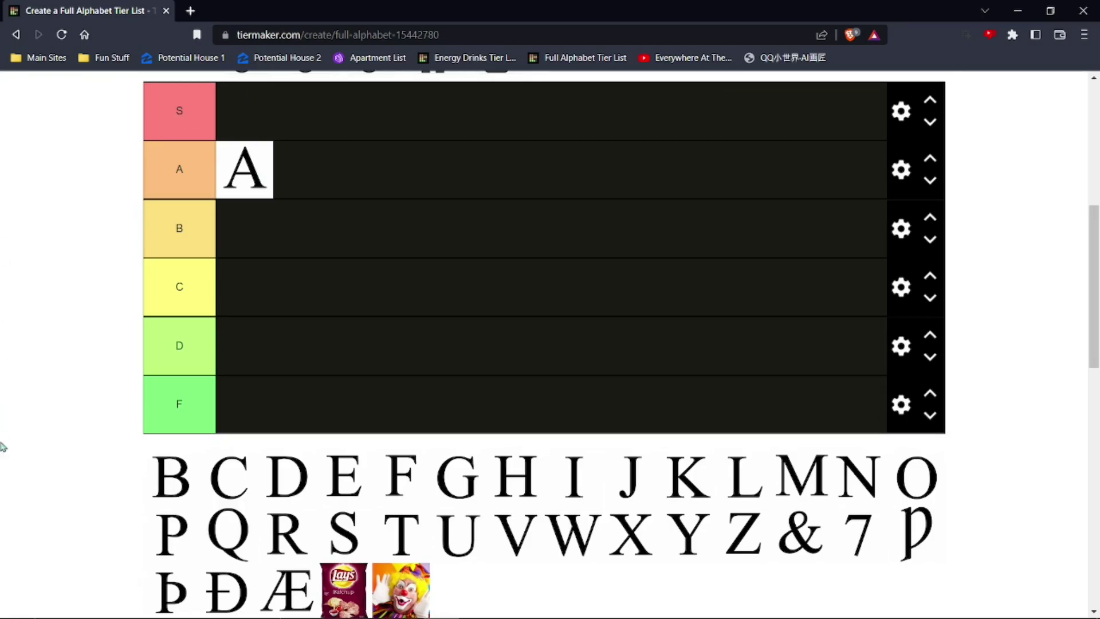
drag(185, 491, 292, 123)
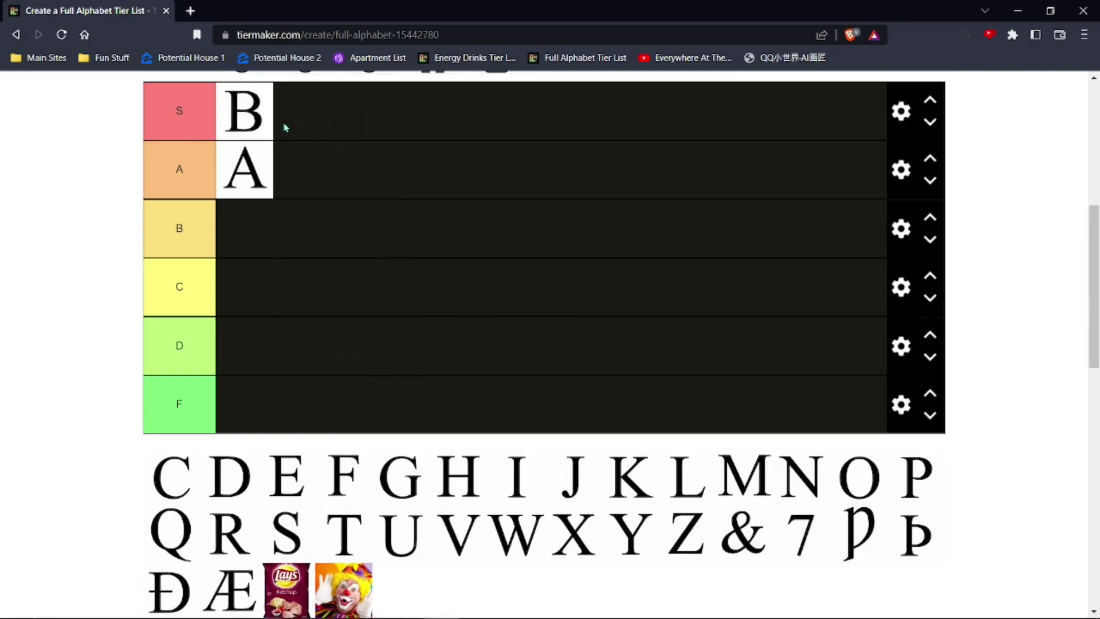
drag(168, 487, 252, 298)
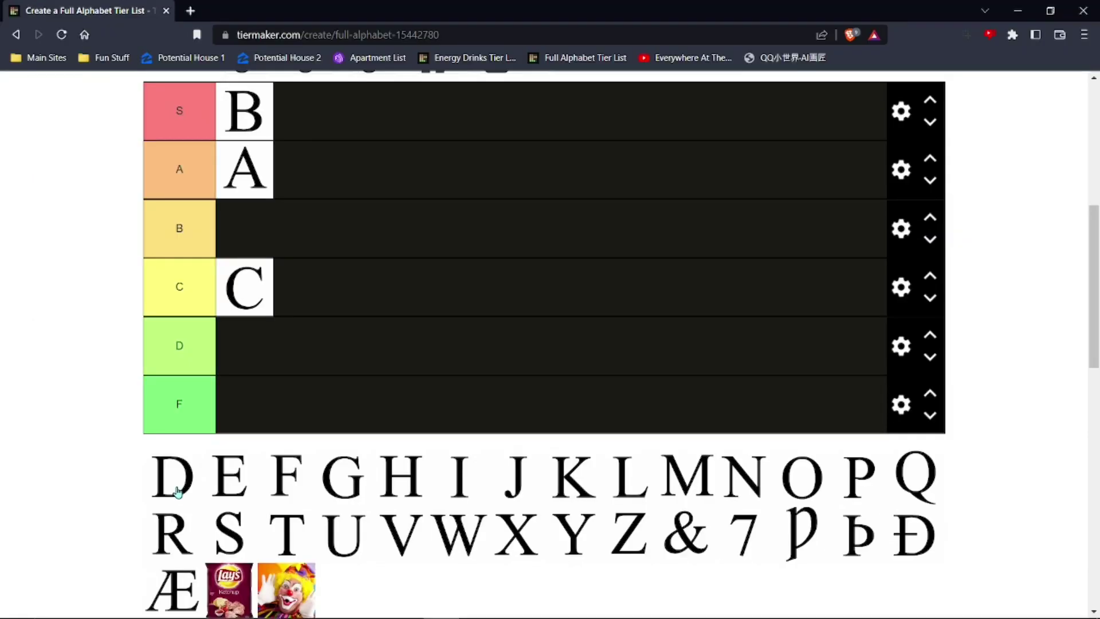
drag(176, 491, 275, 229)
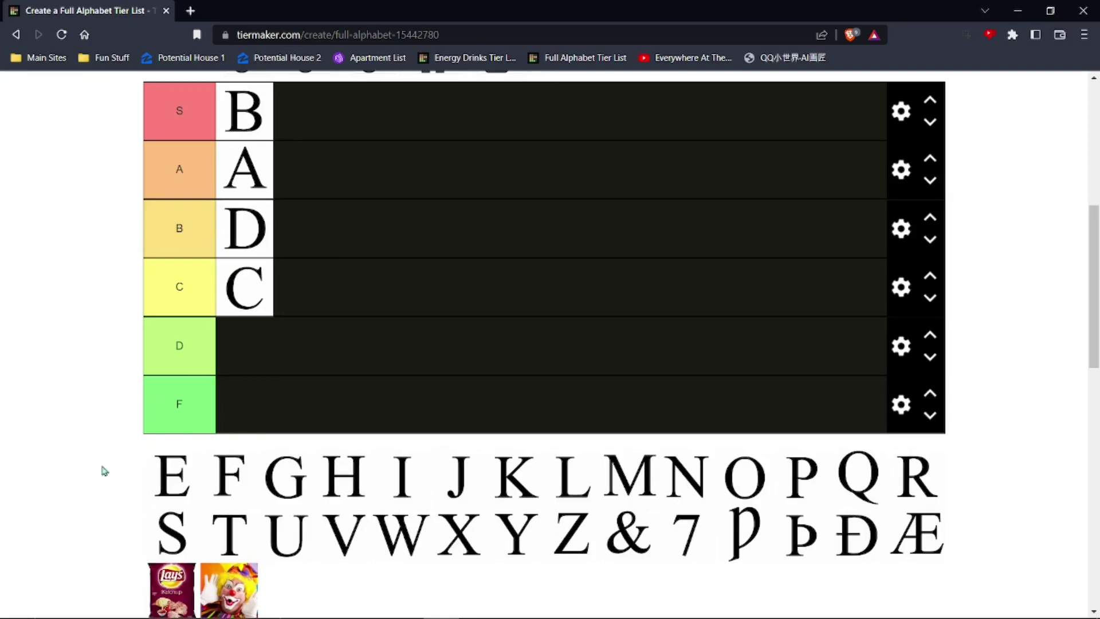
drag(177, 489, 347, 131)
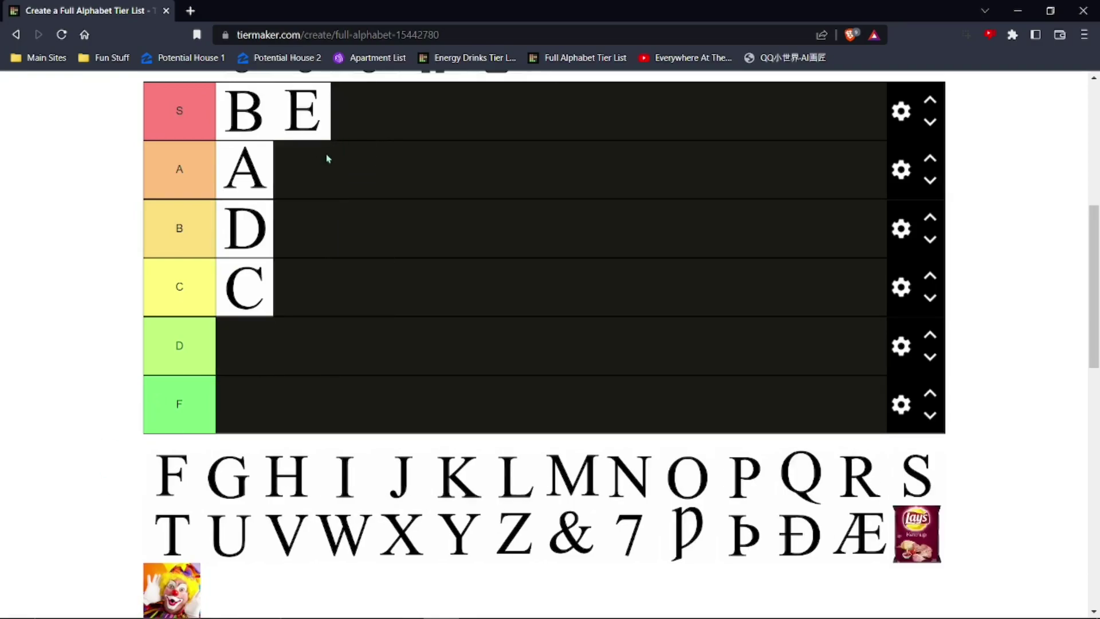
Rank the letters F to K: F and G in tier B, H in tier C, and I, J and K in tier D.
drag(165, 503, 316, 254)
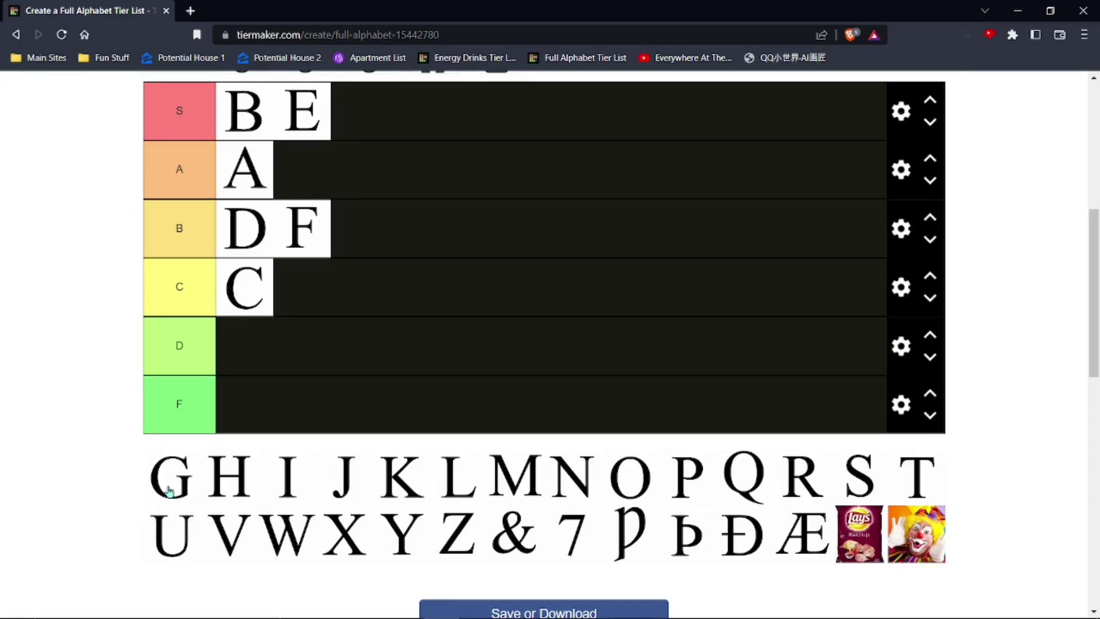
drag(169, 490, 397, 243)
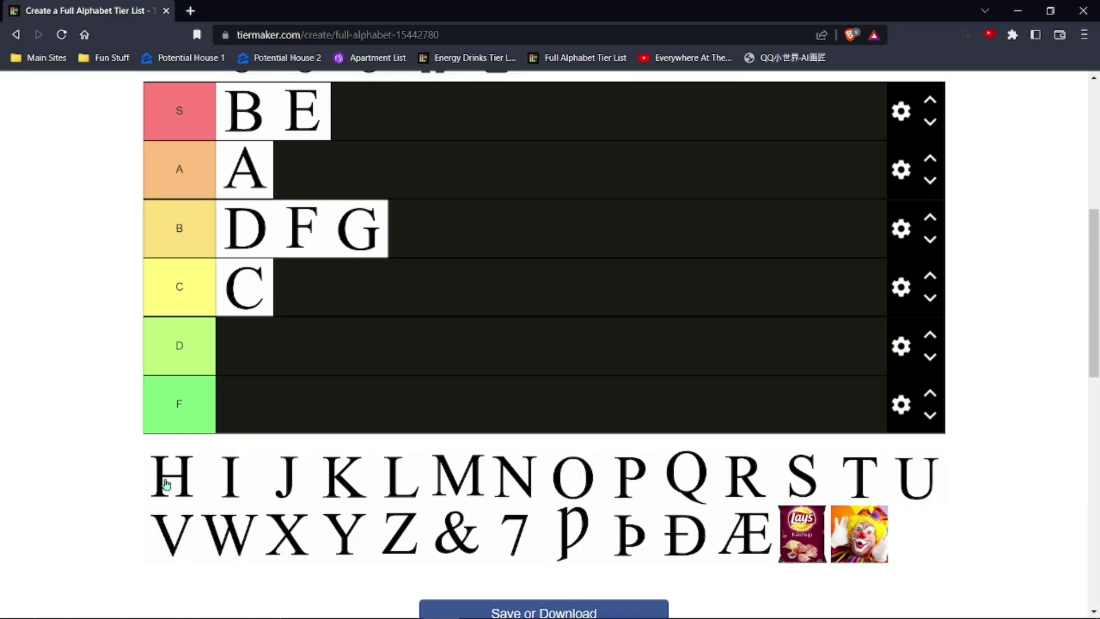
drag(166, 484, 332, 290)
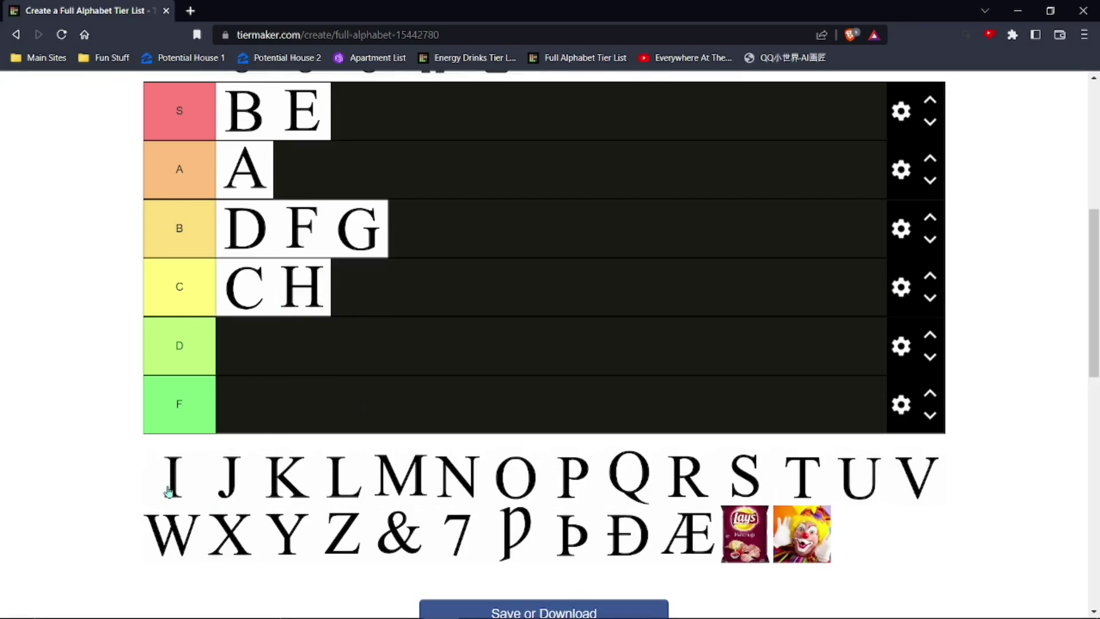
drag(168, 491, 258, 358)
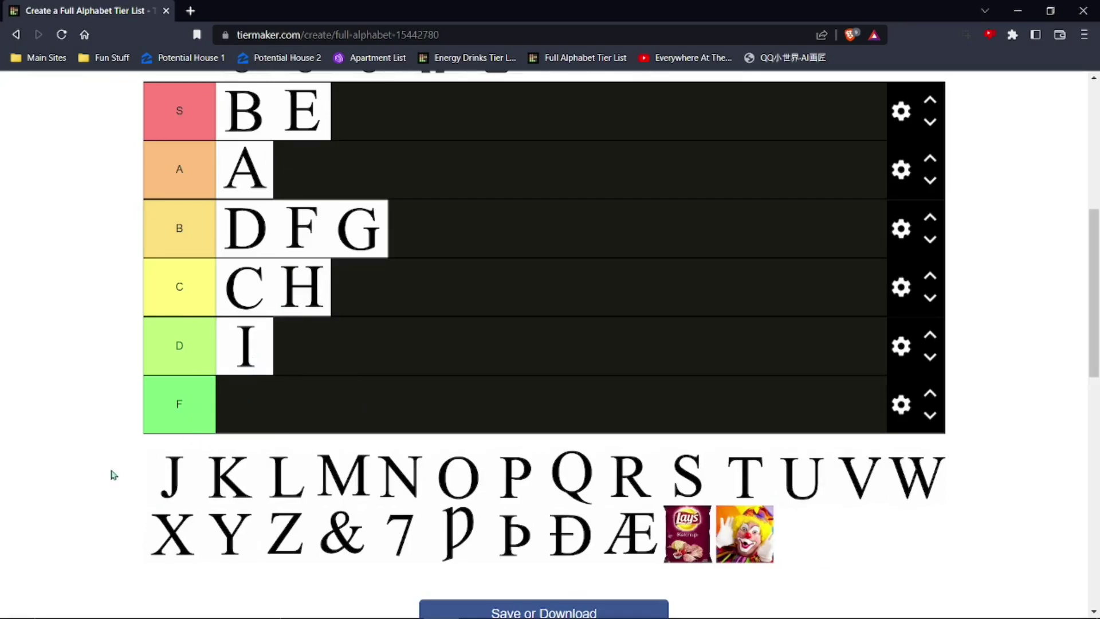
drag(157, 491, 320, 349)
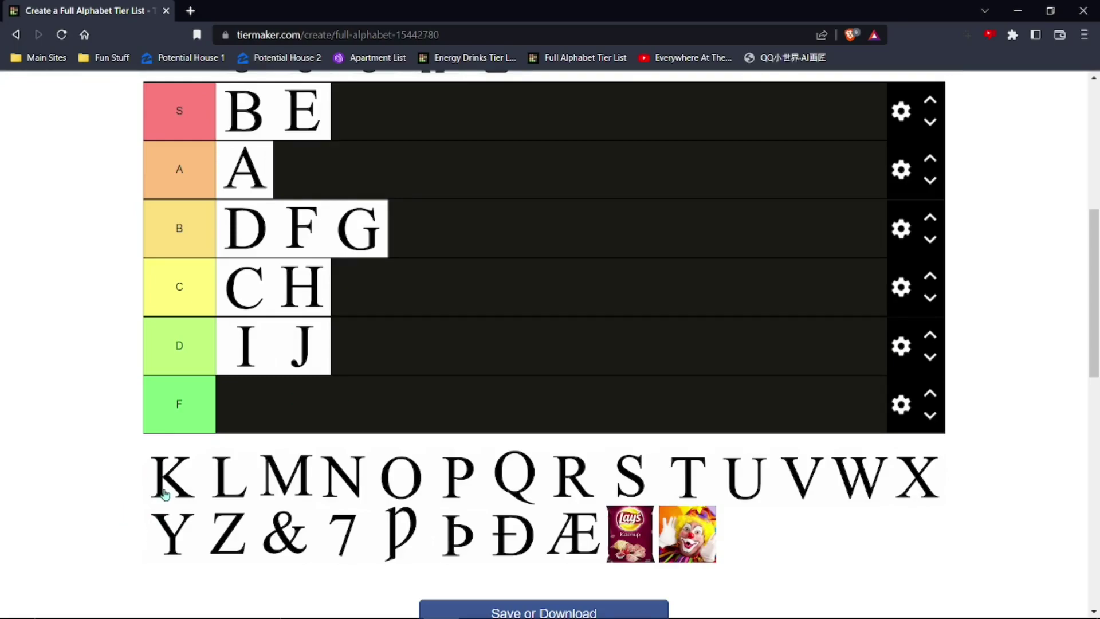
drag(165, 493, 369, 356)
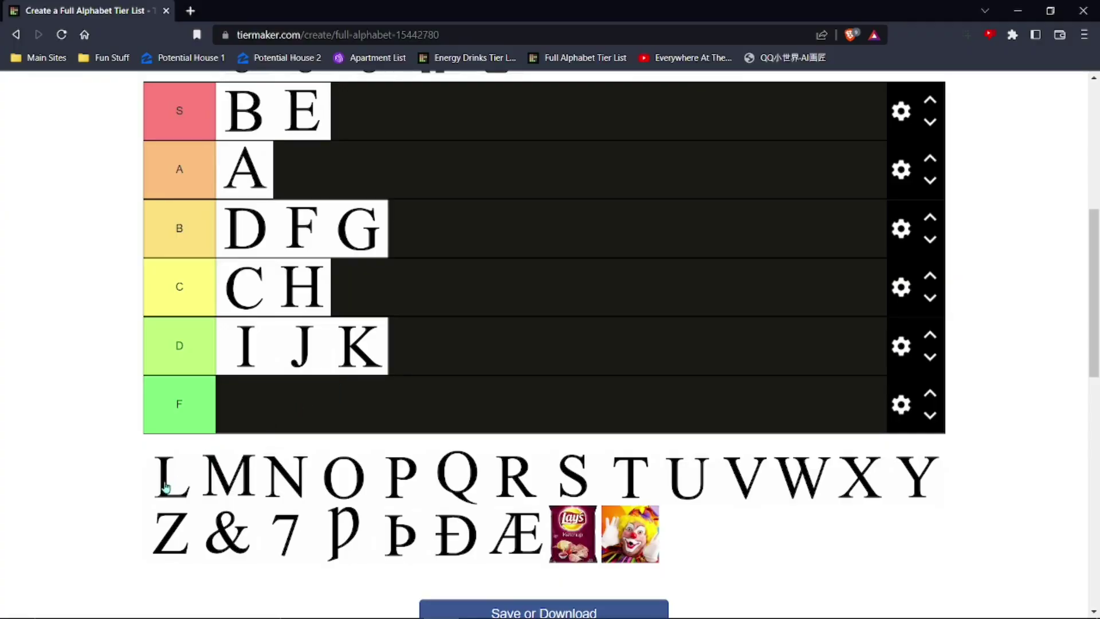
Rank the letters L, M and N: L in tier C, M in tier B after G, and N in tier D after K.
drag(165, 486, 473, 298)
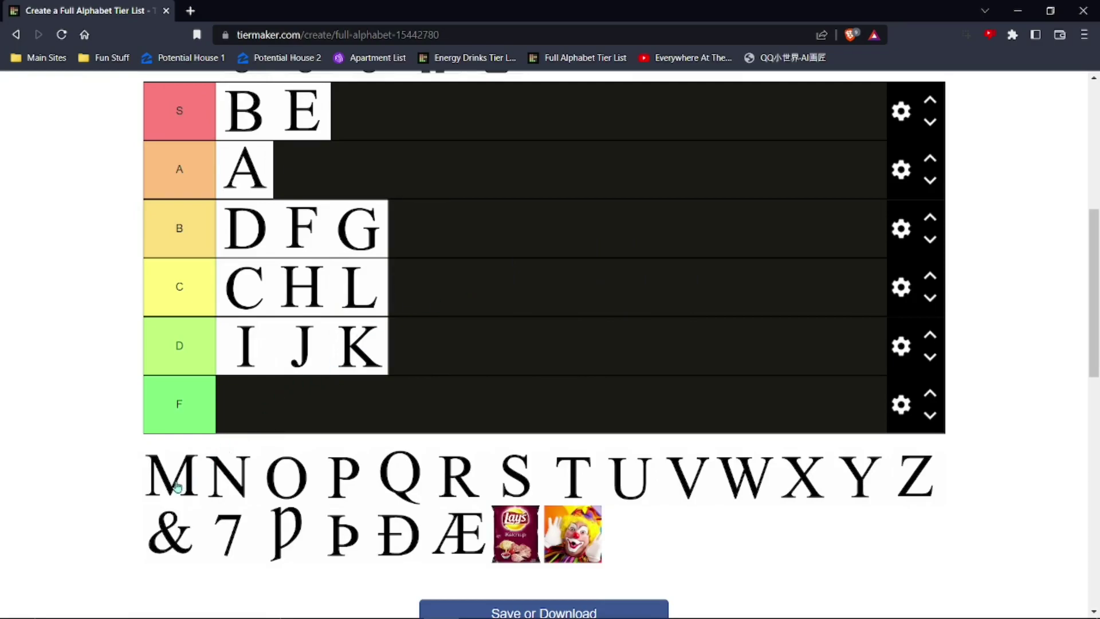
drag(177, 485, 459, 187)
drag(312, 184, 475, 231)
drag(178, 481, 317, 412)
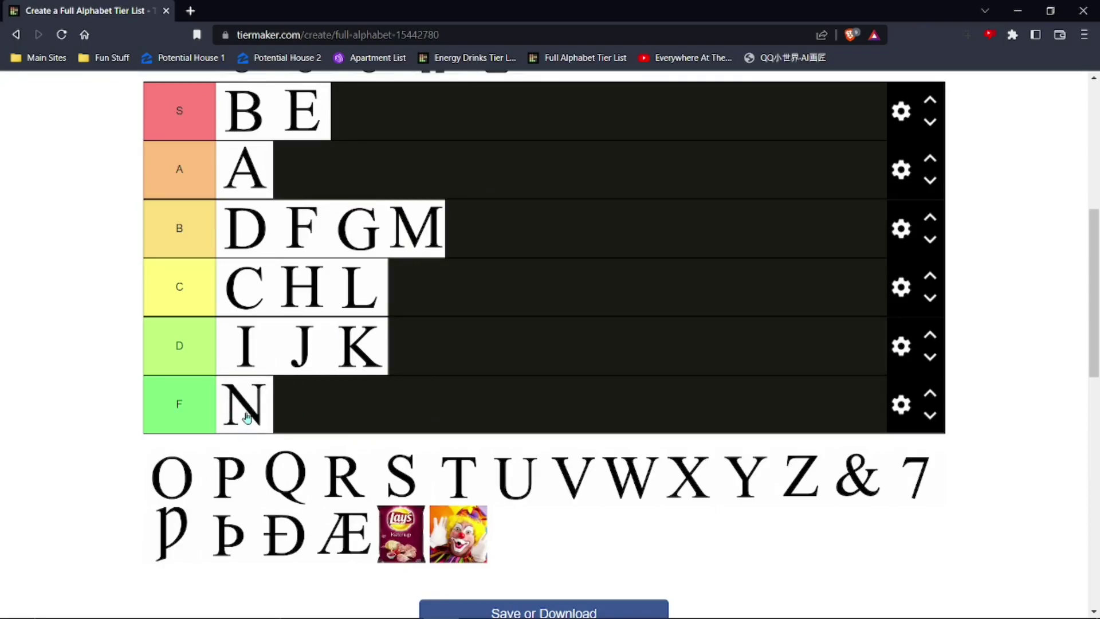
drag(248, 405, 464, 356)
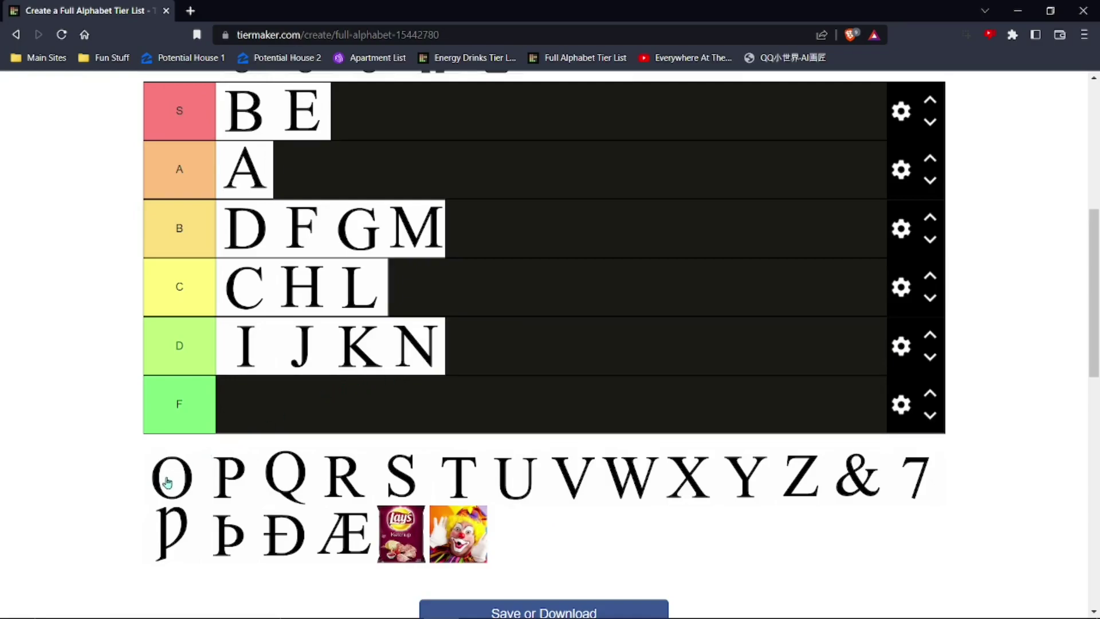
Rank the letters O to S: O in tier S, P and Q in tier A, R in tier B, S in tier F.
drag(167, 481, 551, 189)
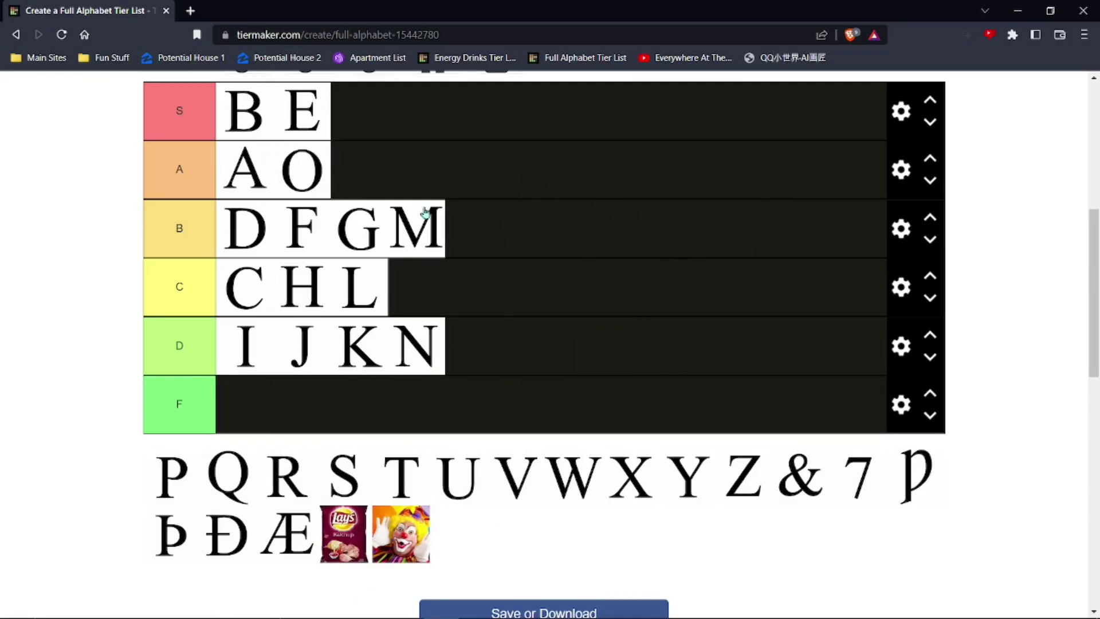
drag(329, 189, 415, 126)
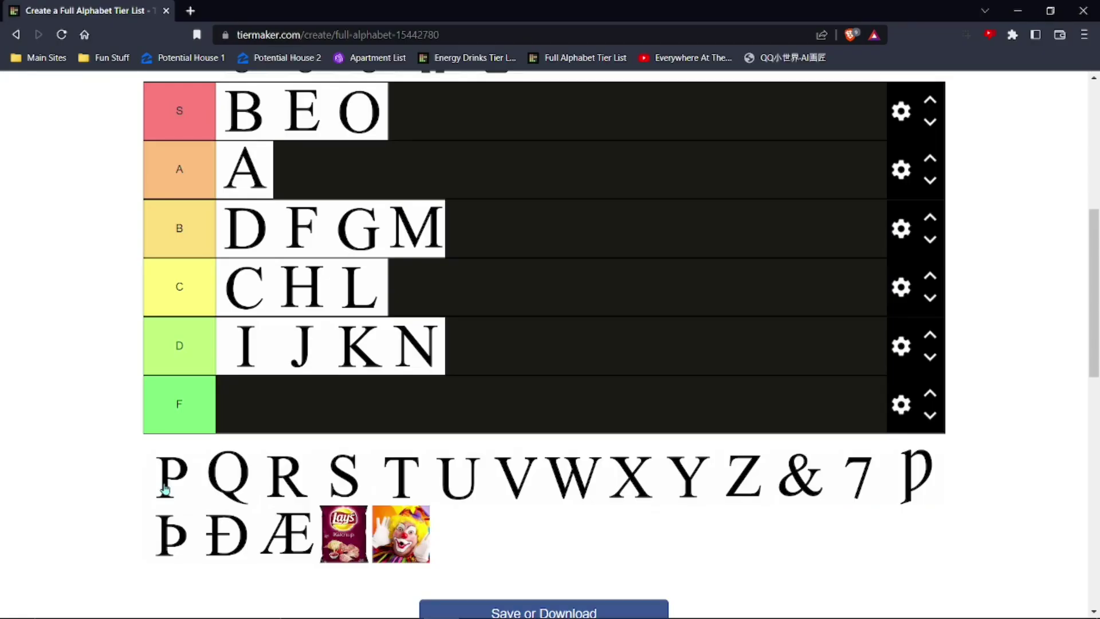
drag(172, 475, 358, 169)
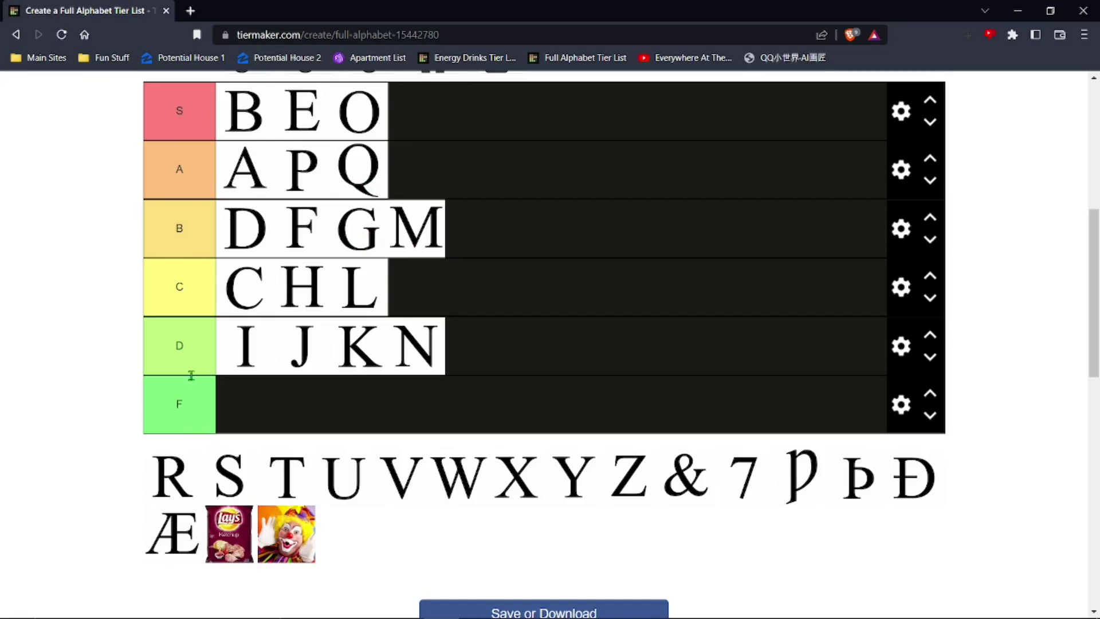
drag(166, 483, 504, 222)
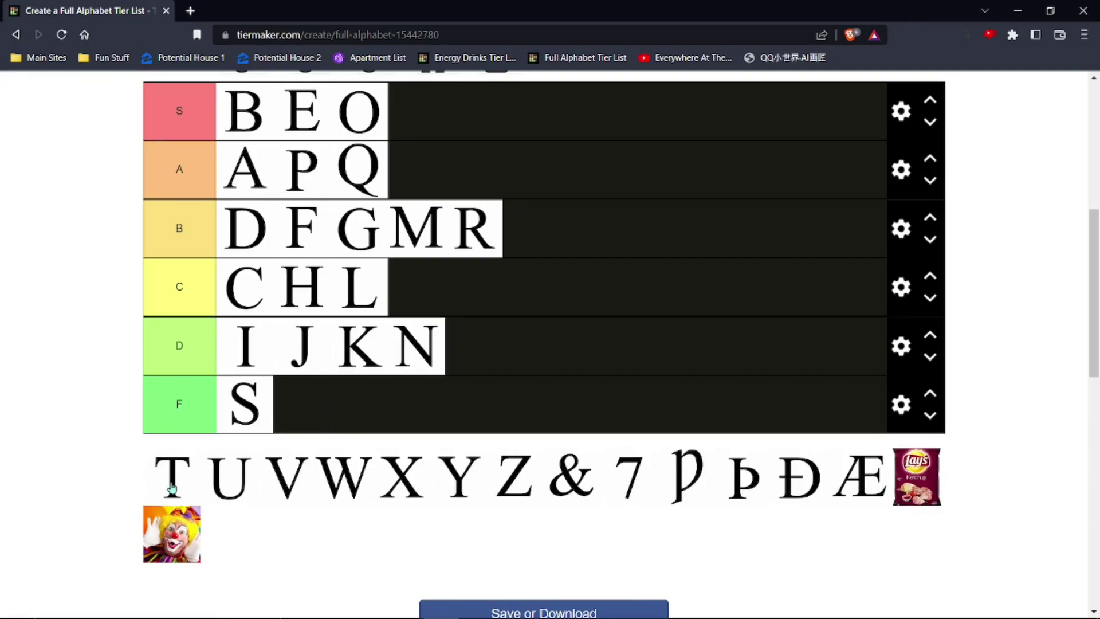
Rank the letters T to Z: W and X in tier A, U and Y in tier B, and T, V and Z in tier C.
drag(172, 475, 530, 290)
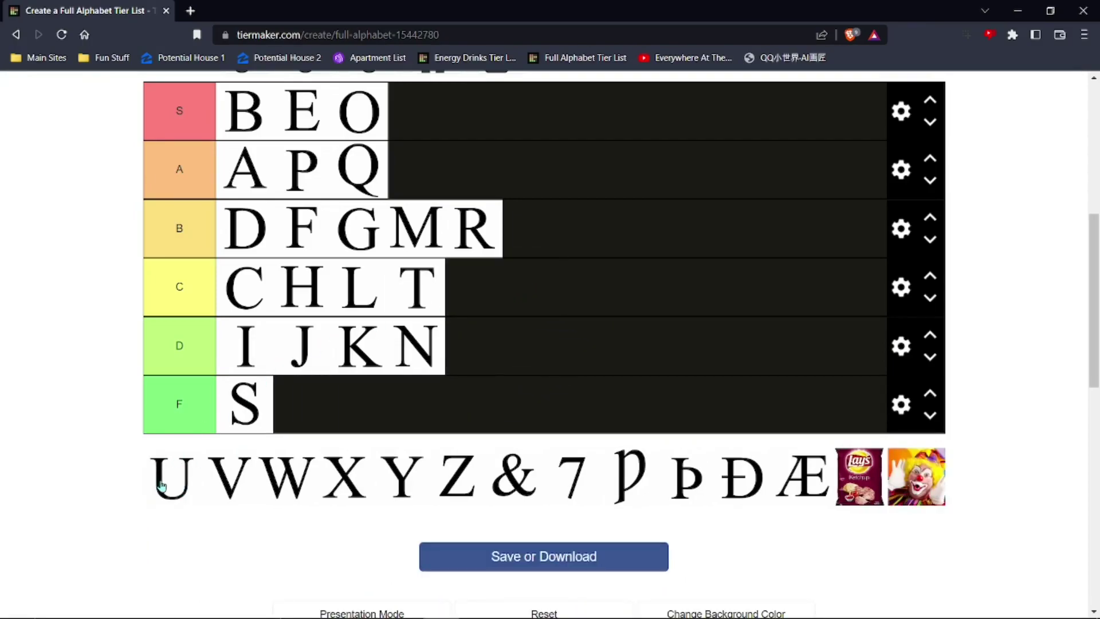
drag(180, 490, 565, 245)
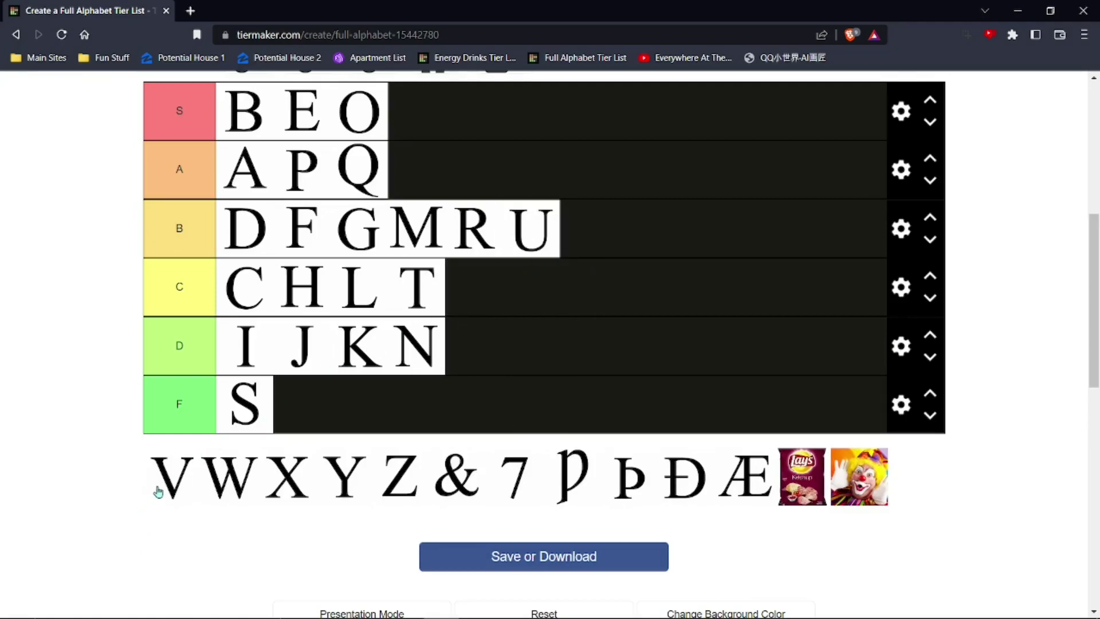
drag(158, 490, 522, 307)
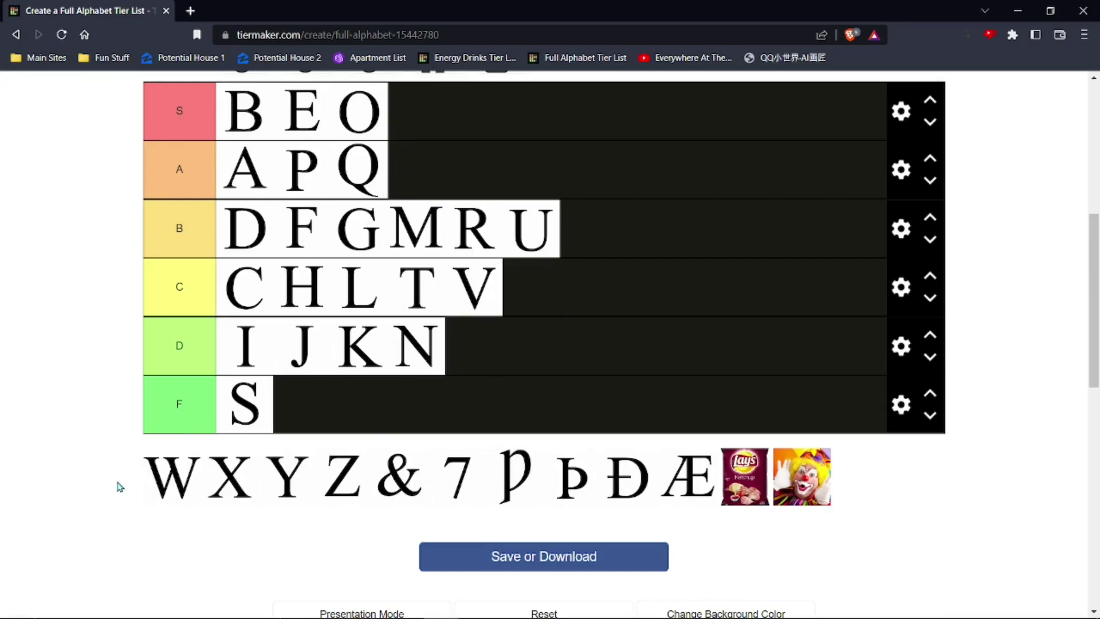
drag(166, 484, 557, 169)
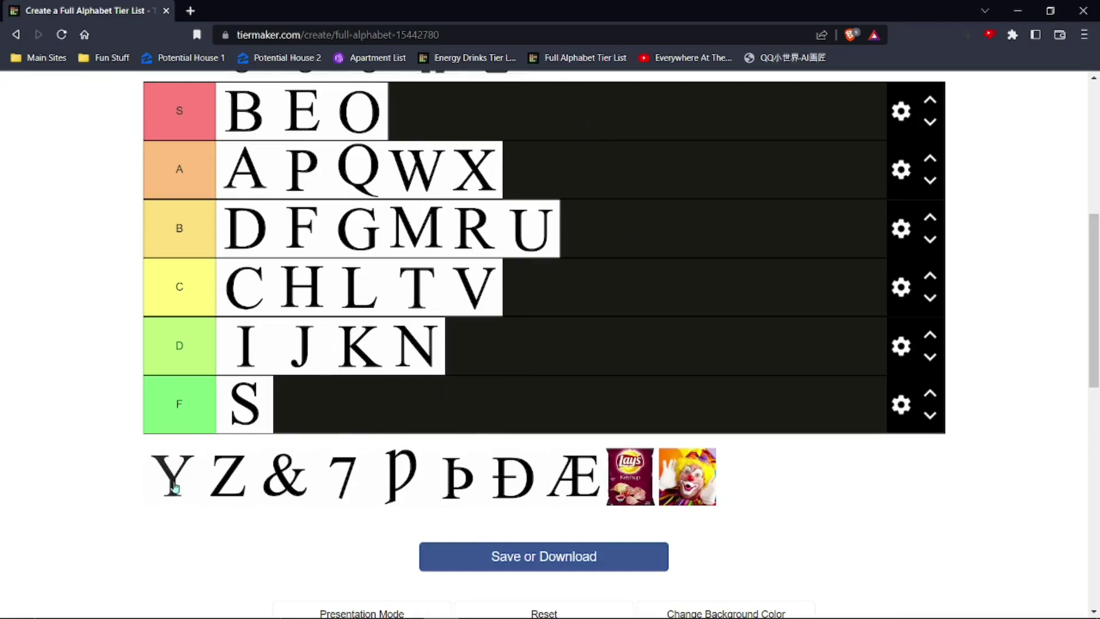
drag(174, 491, 608, 231)
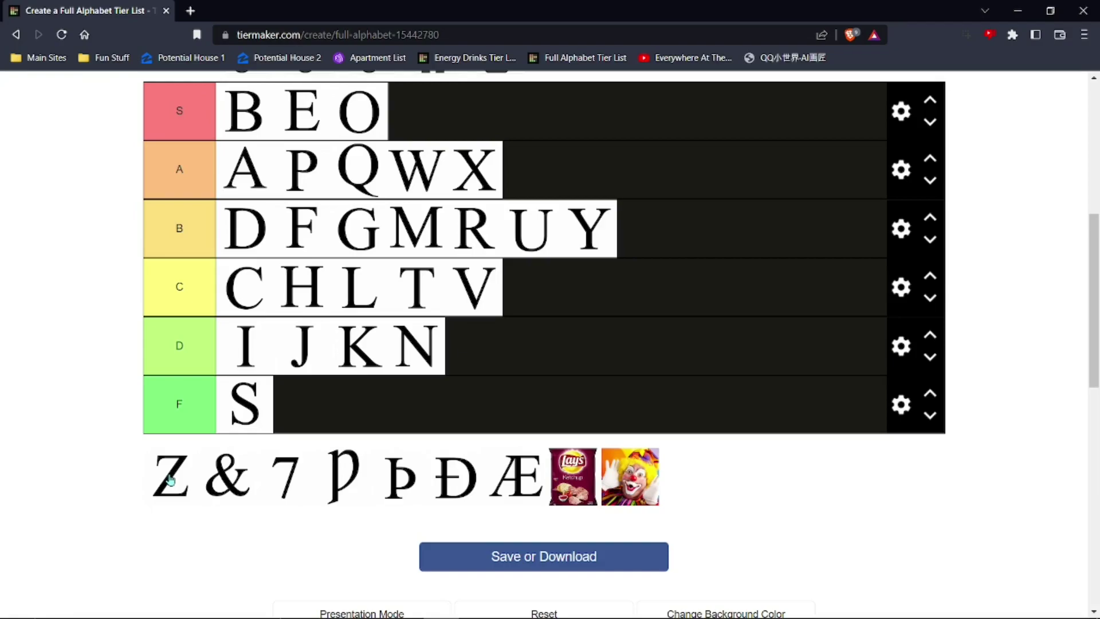
drag(170, 480, 598, 289)
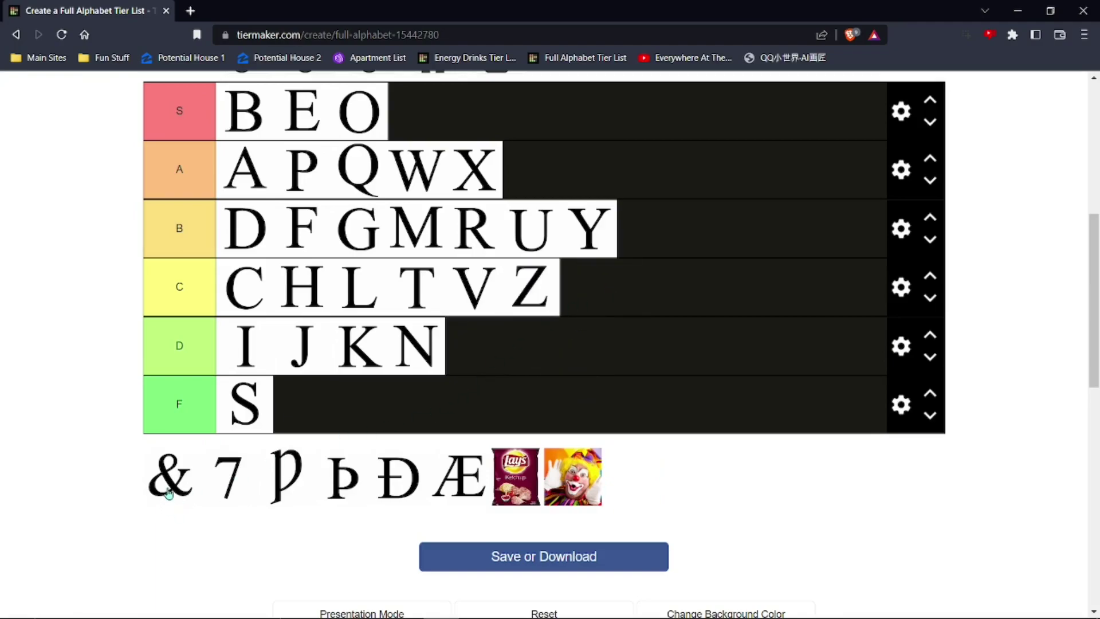
Rank the extra characters: & and Ƿ in tier A, Æ in tier B, Ð in tier C, and 7 and Þ in tier D.
drag(169, 493, 641, 173)
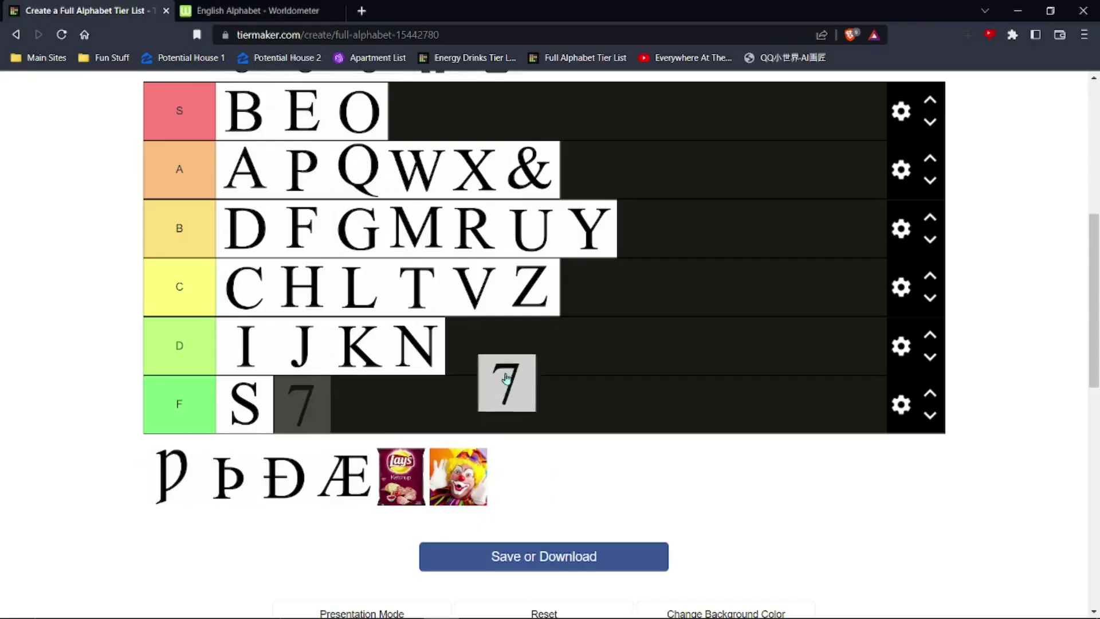
drag(495, 386, 521, 355)
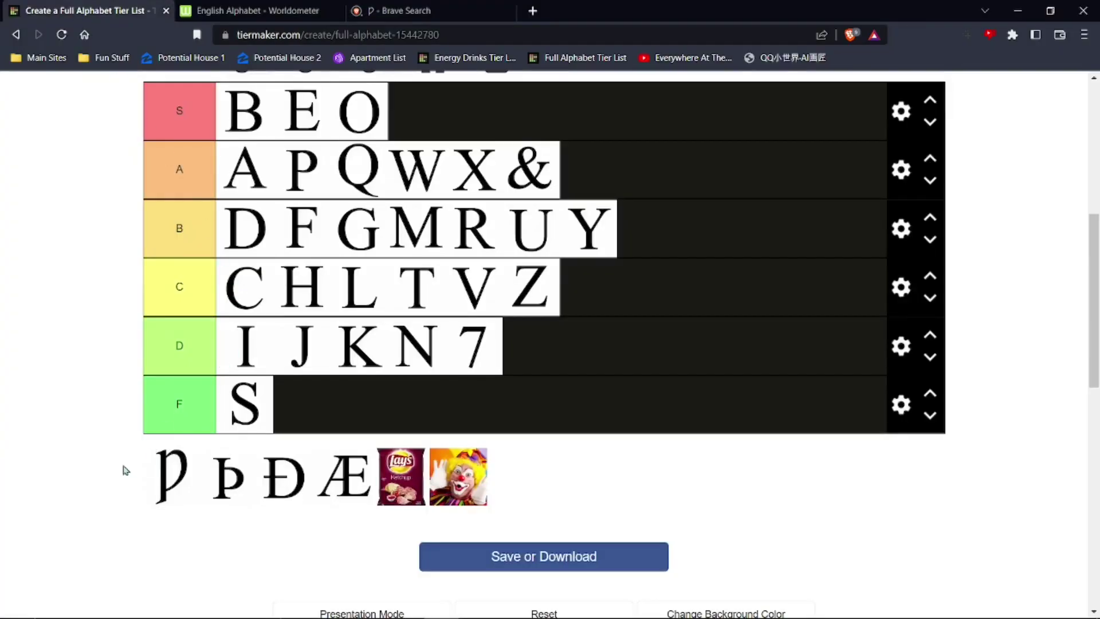
drag(167, 485, 649, 178)
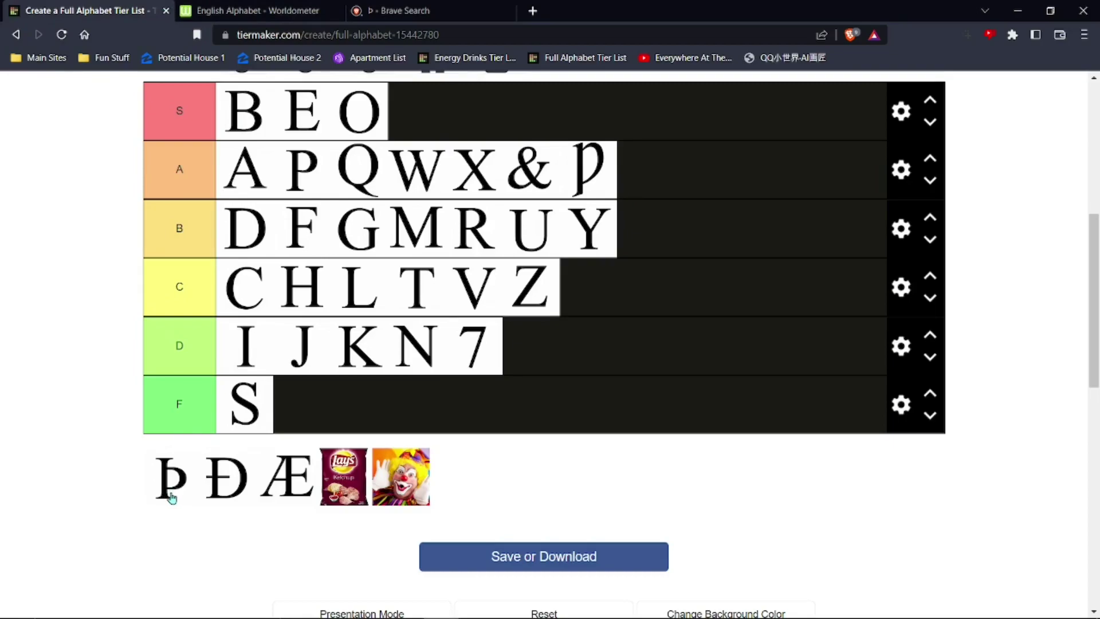
drag(170, 496, 626, 368)
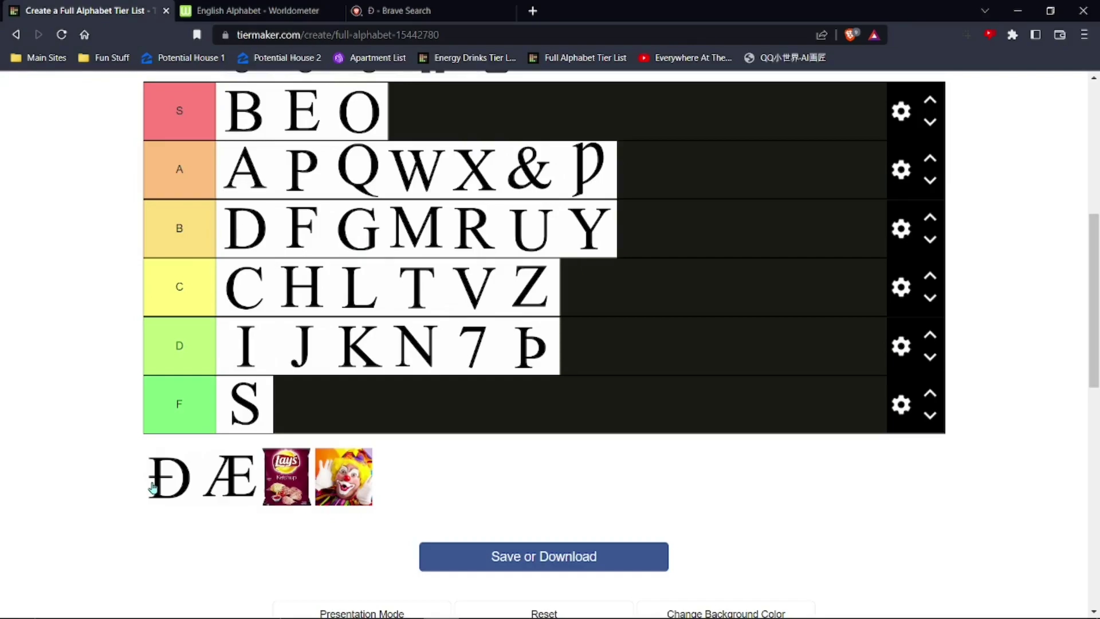
drag(153, 488, 613, 305)
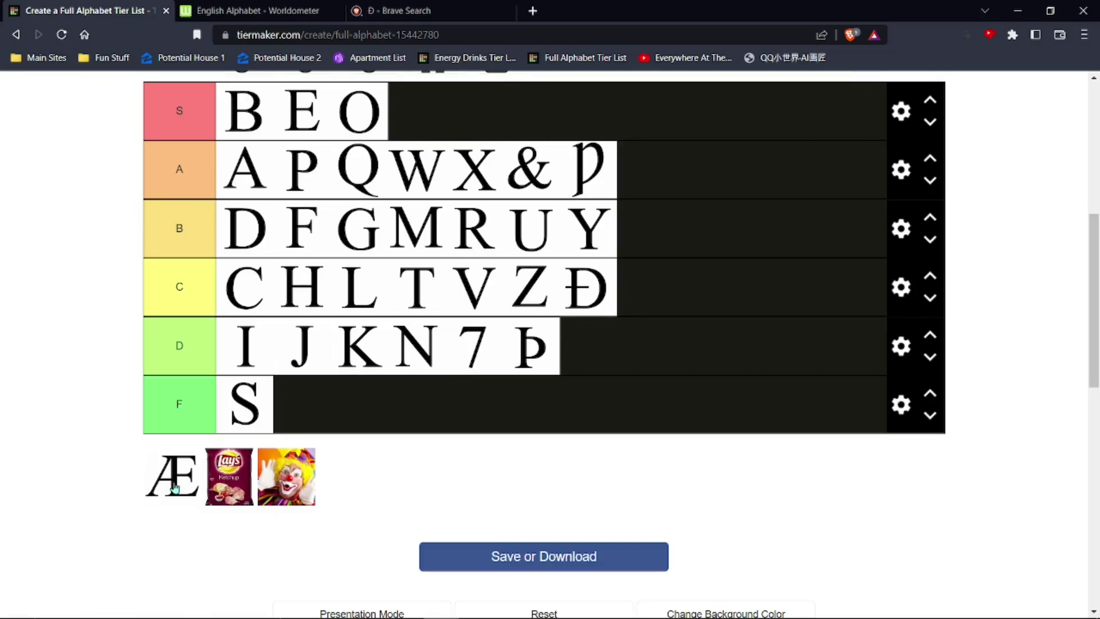
drag(174, 485, 705, 243)
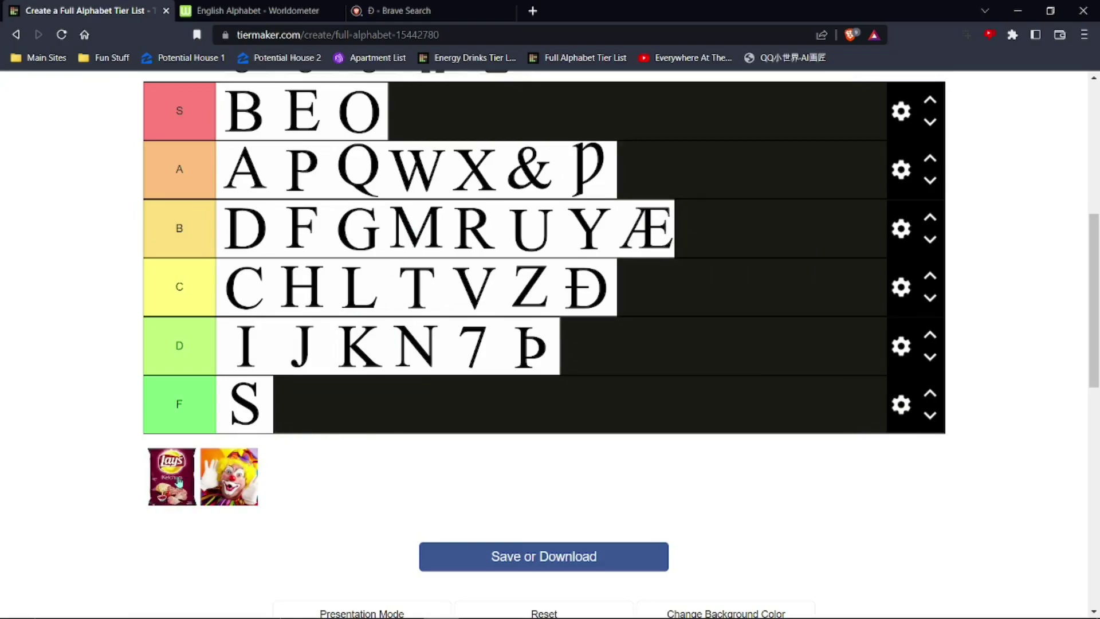
Place the Lay's ketchup chips image first in tier S and the clown image second, ahead of B.
drag(179, 483, 262, 117)
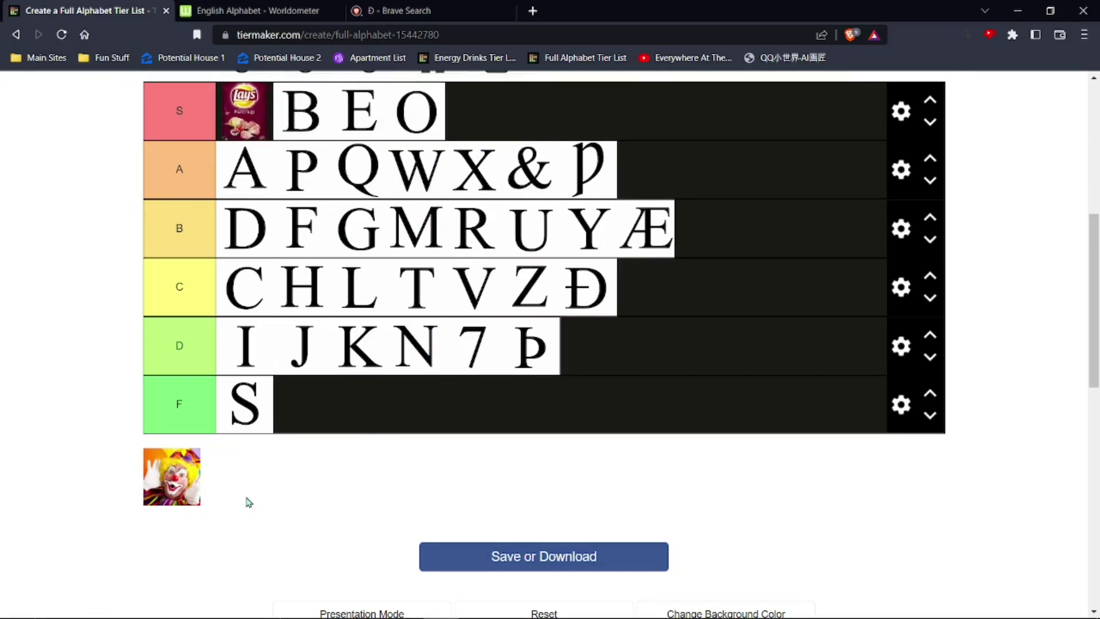
drag(172, 484, 314, 505)
drag(174, 483, 286, 120)
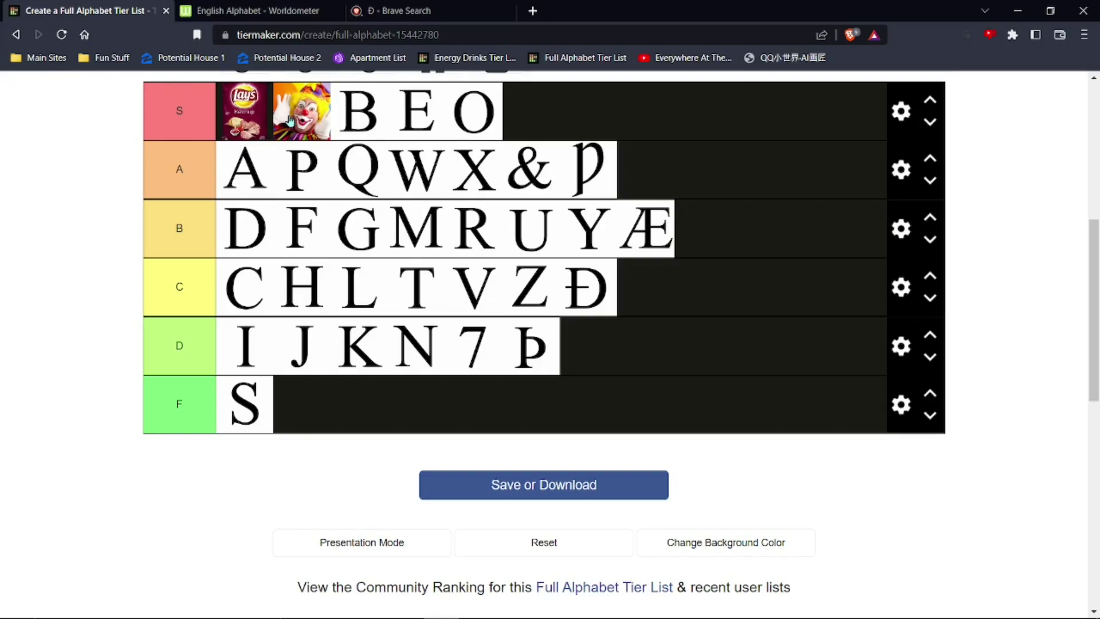
scroll(290, 120, up, 5)
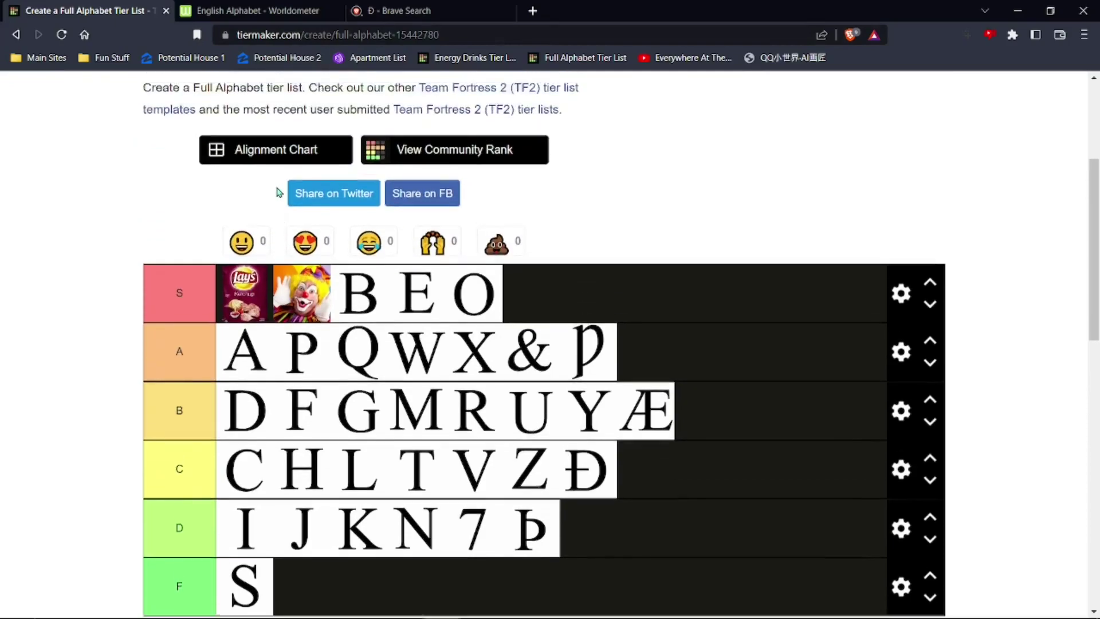
scroll(272, 196, down, 1)
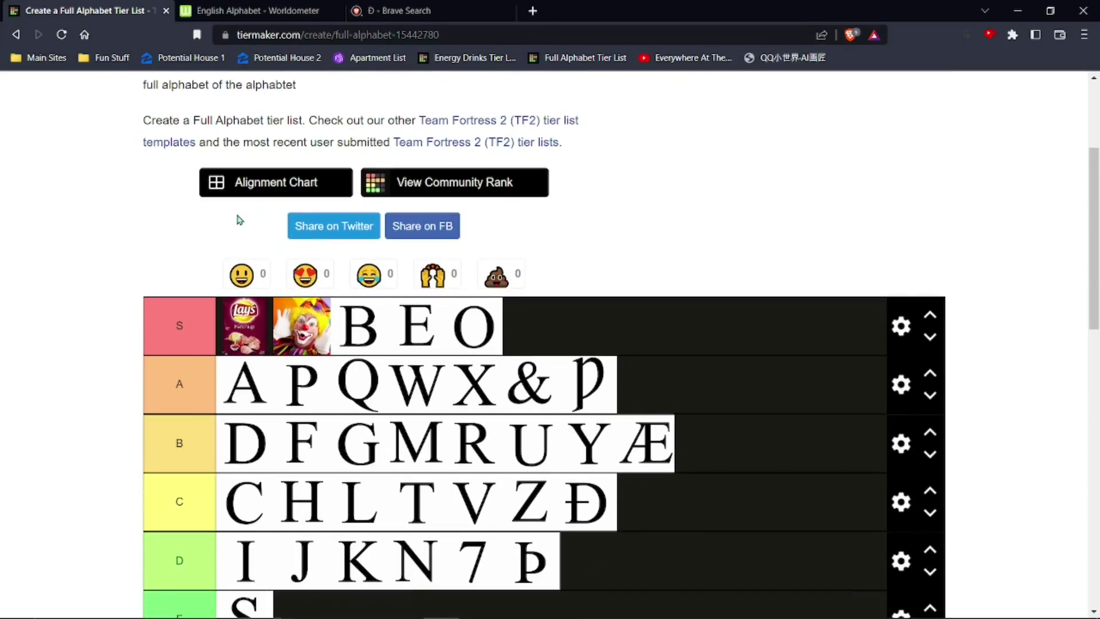